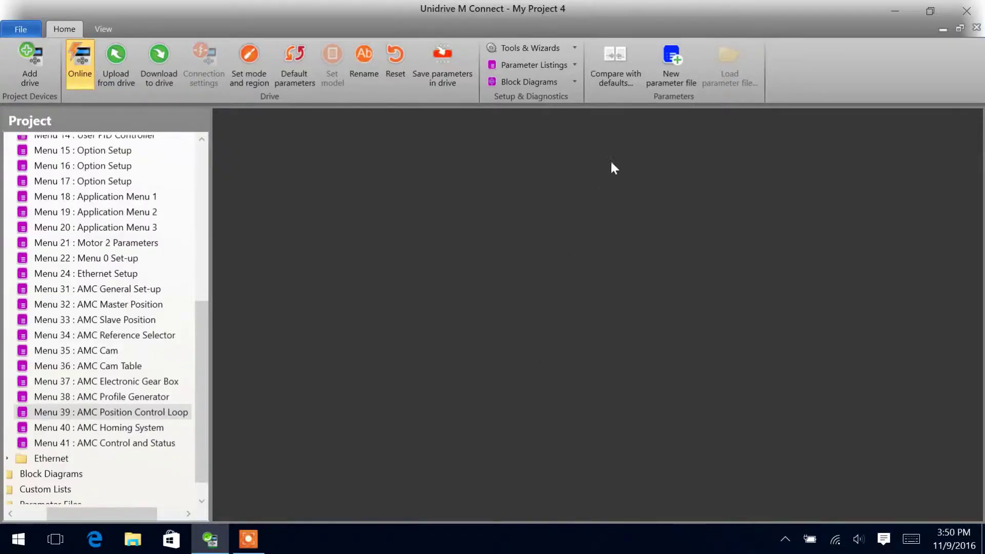
# Run an online compare against defaults to list the drive's non-default parameters.
pyautogui.click(626, 83)
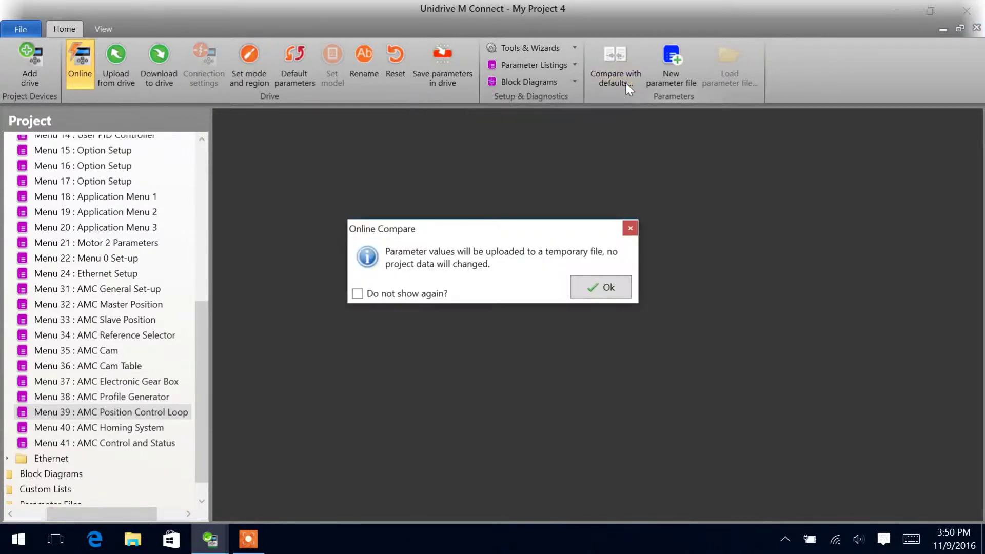
pyautogui.click(590, 290)
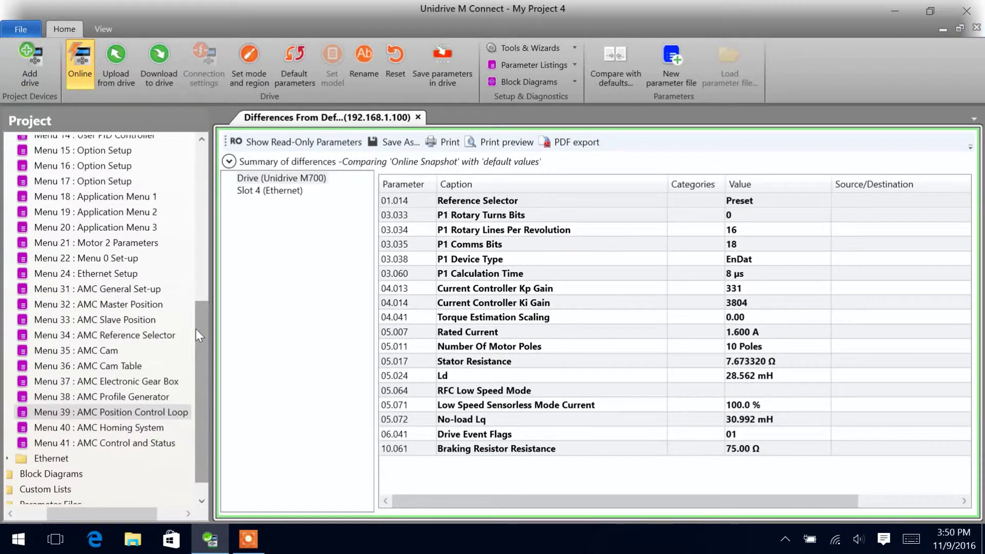
pyautogui.moveTo(199, 336); pyautogui.dragTo(190, 180)
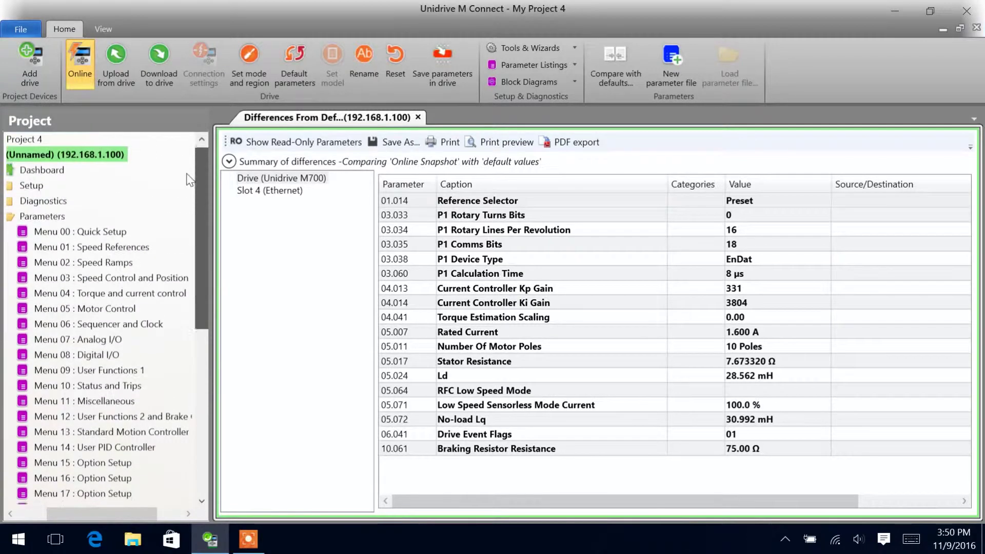
# Check Reference Selector 00.005 in Menu 00 and Run Forward 06.030 in Menu 06.
pyautogui.doubleClick(97, 234)
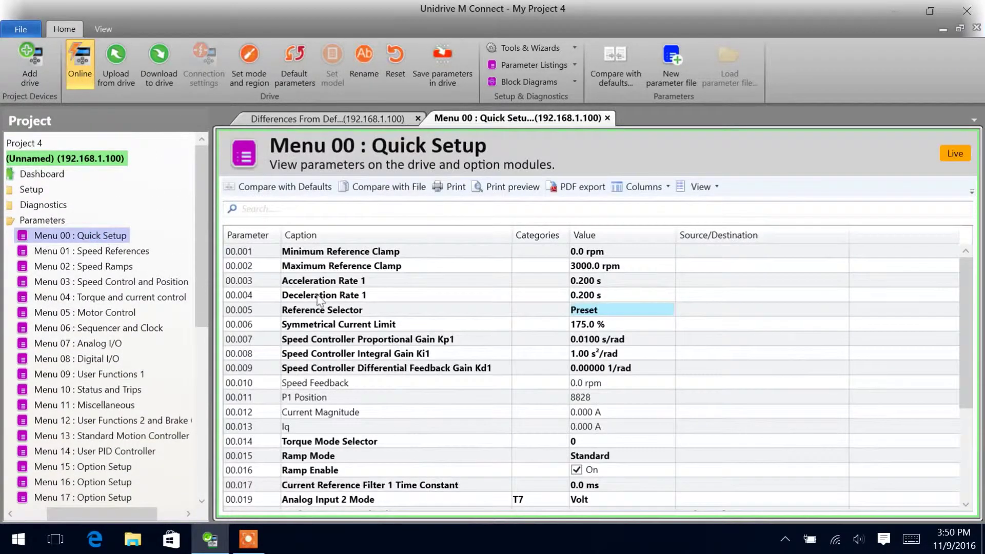
pyautogui.click(609, 311)
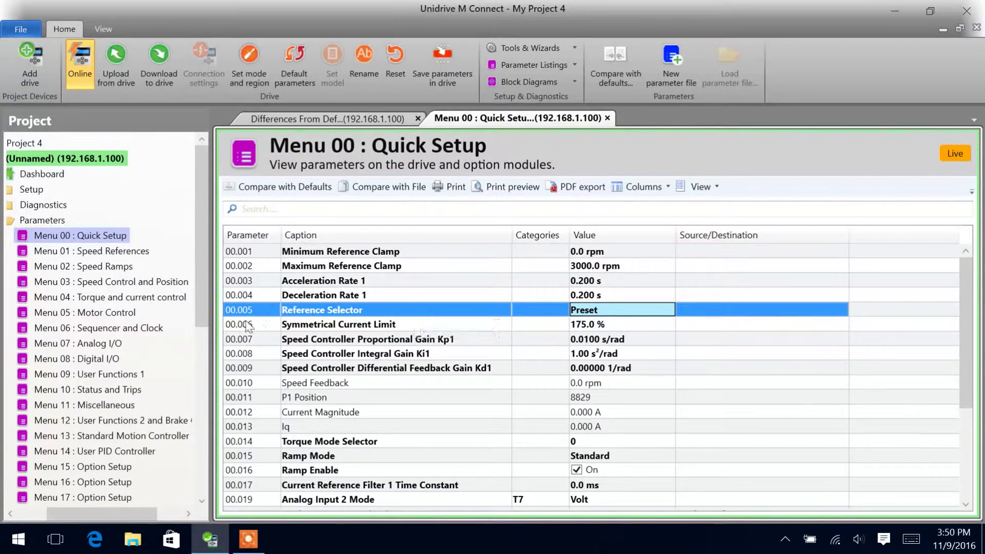
pyautogui.moveTo(202, 294); pyautogui.dragTo(201, 320)
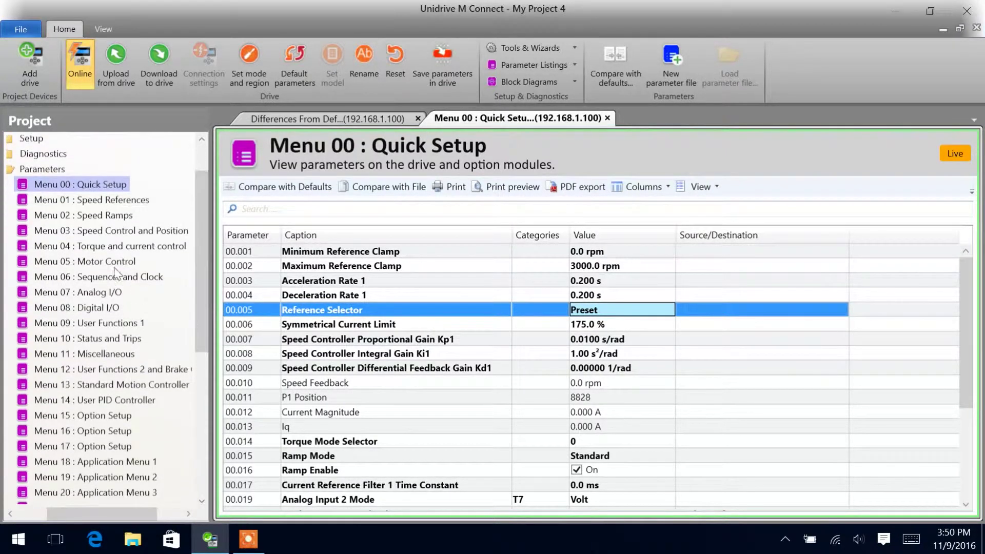
pyautogui.click(102, 276)
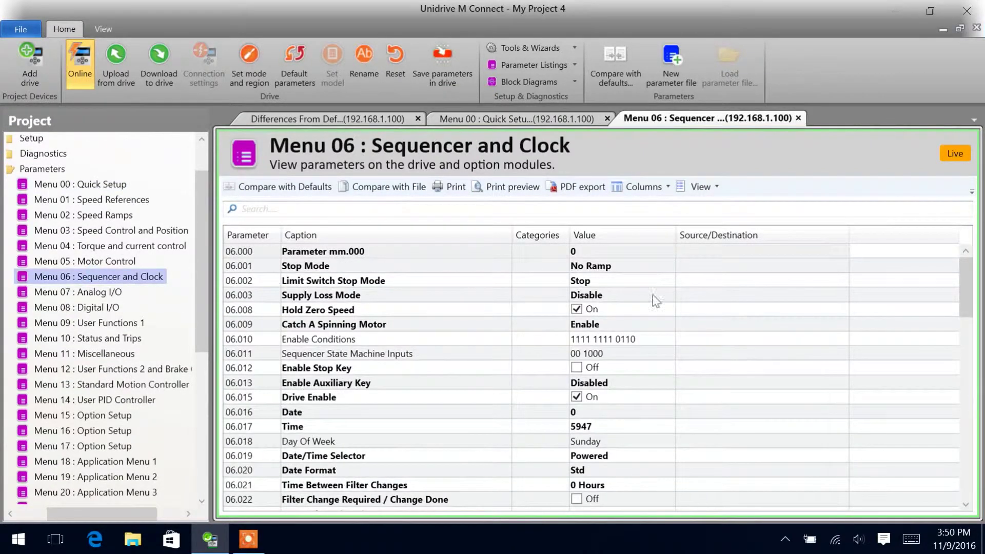
pyautogui.moveTo(967, 281); pyautogui.dragTo(976, 330)
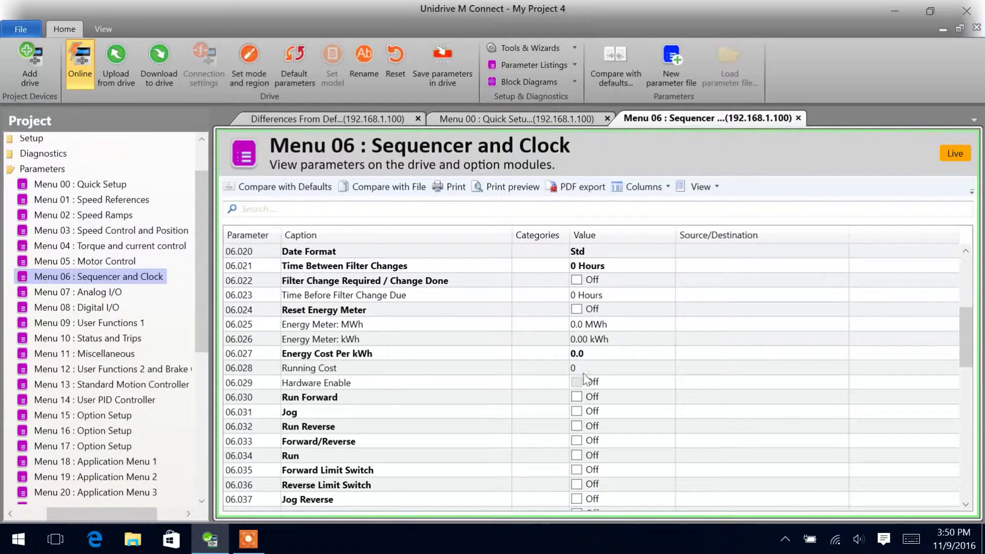
pyautogui.click(541, 400)
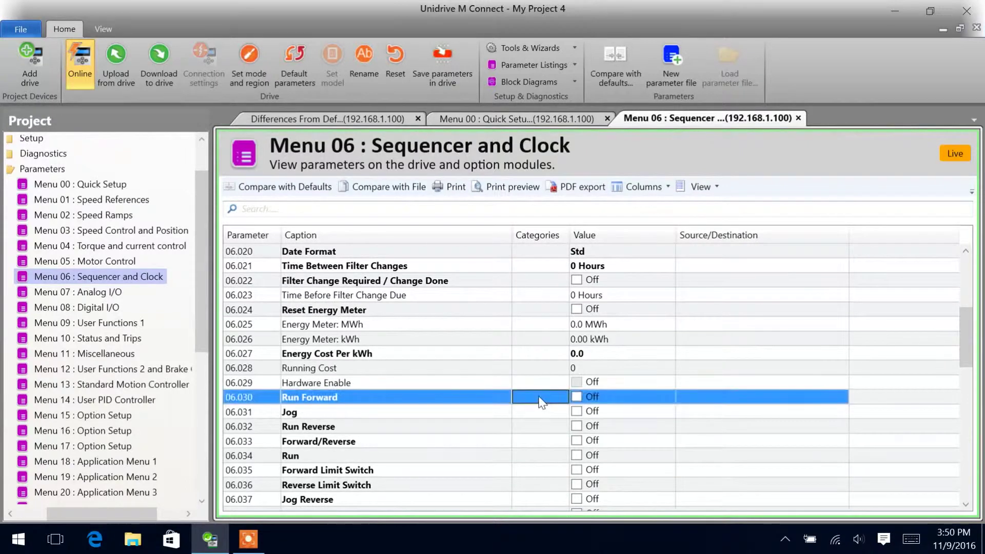
# In Menu 08, confirm Digital I/O 03 (08.023) is mapped to 6.030 Run Forward.
pyautogui.click(106, 309)
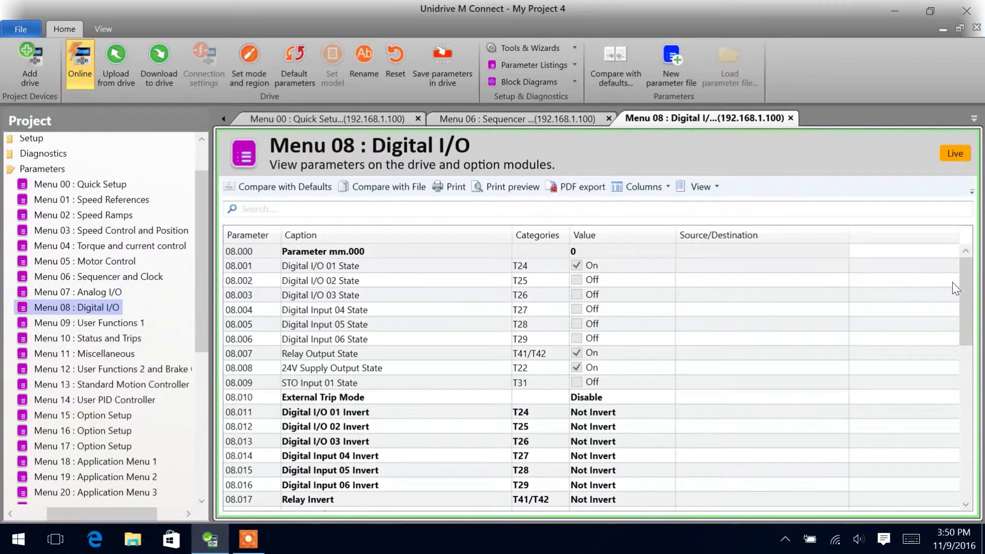
pyautogui.moveTo(968, 296); pyautogui.dragTo(971, 376)
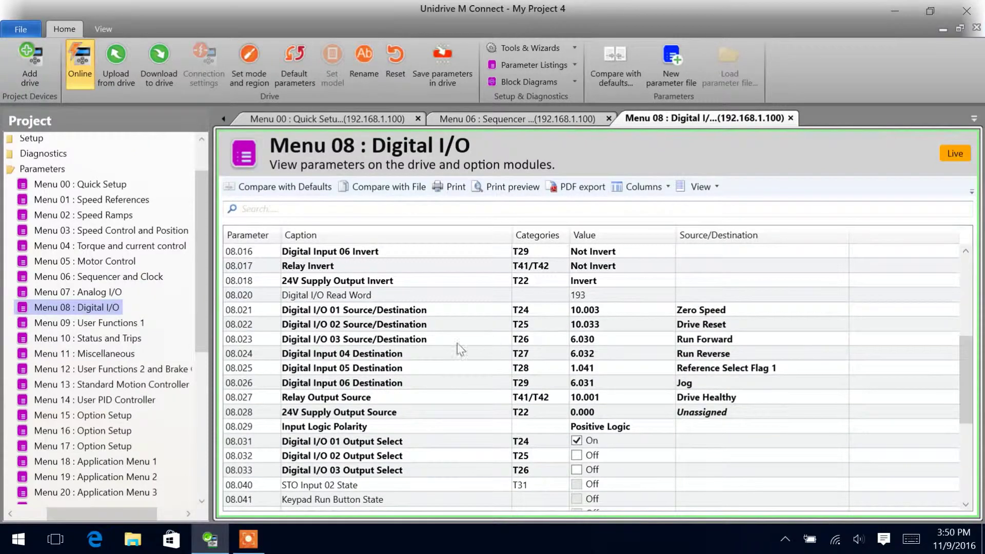
pyautogui.click(392, 342)
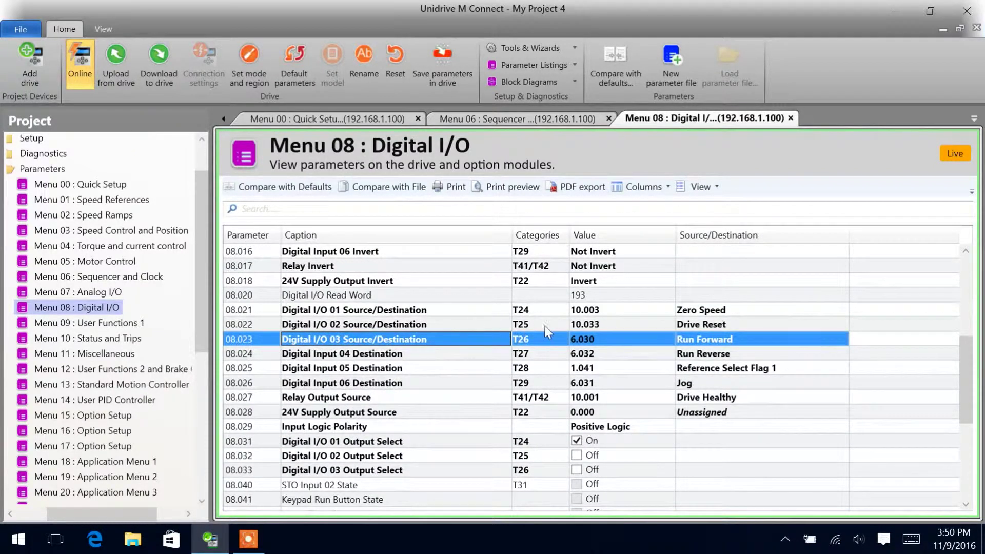
pyautogui.click(591, 343)
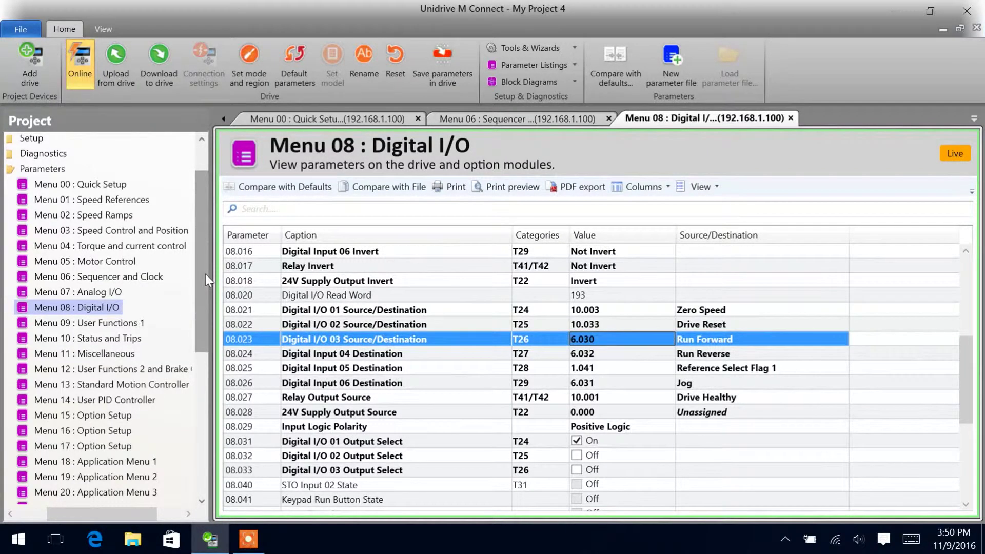
pyautogui.scroll(-6, 117, 325)
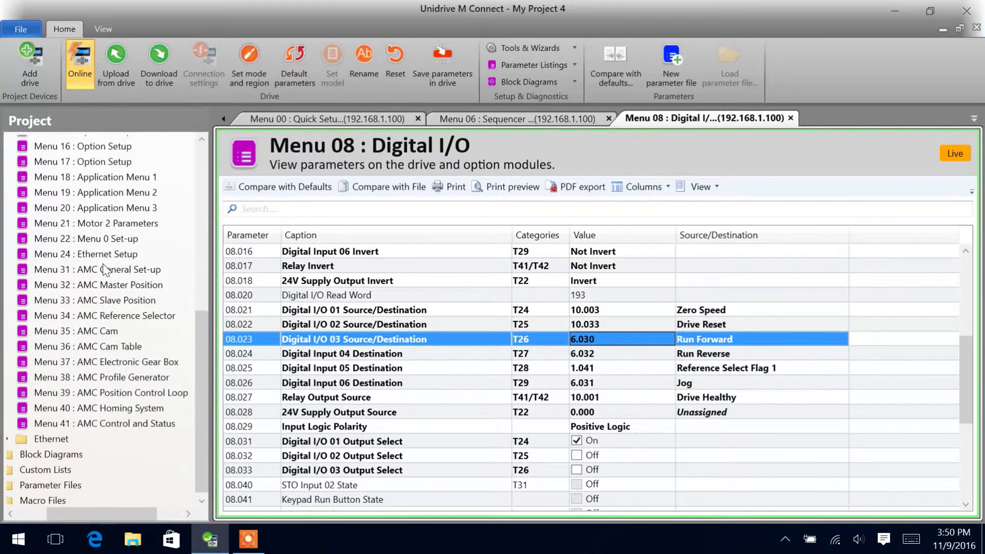
# In Menu 31, turn AMC Select on and set 31.007 and 31.008 to 65536.
pyautogui.doubleClick(105, 269)
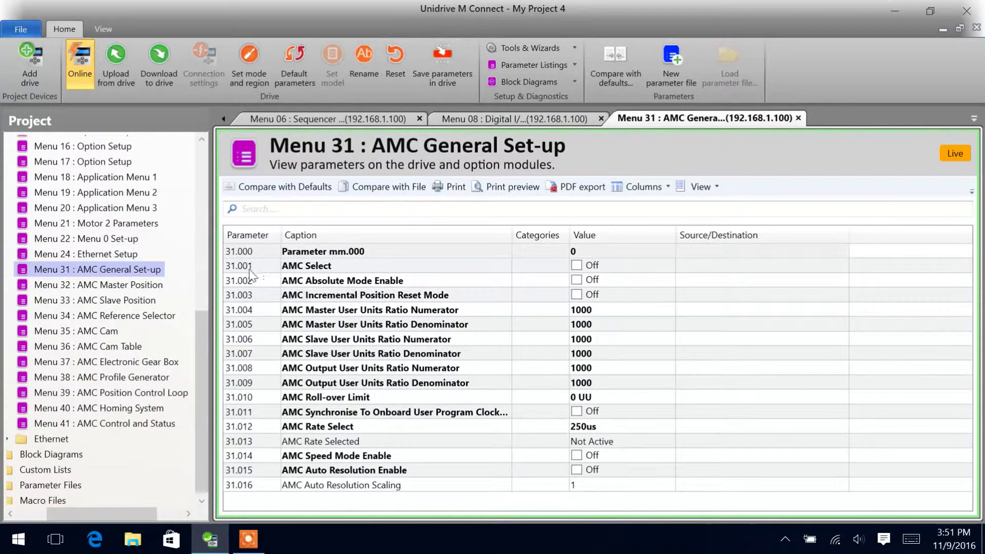
pyautogui.click(580, 264)
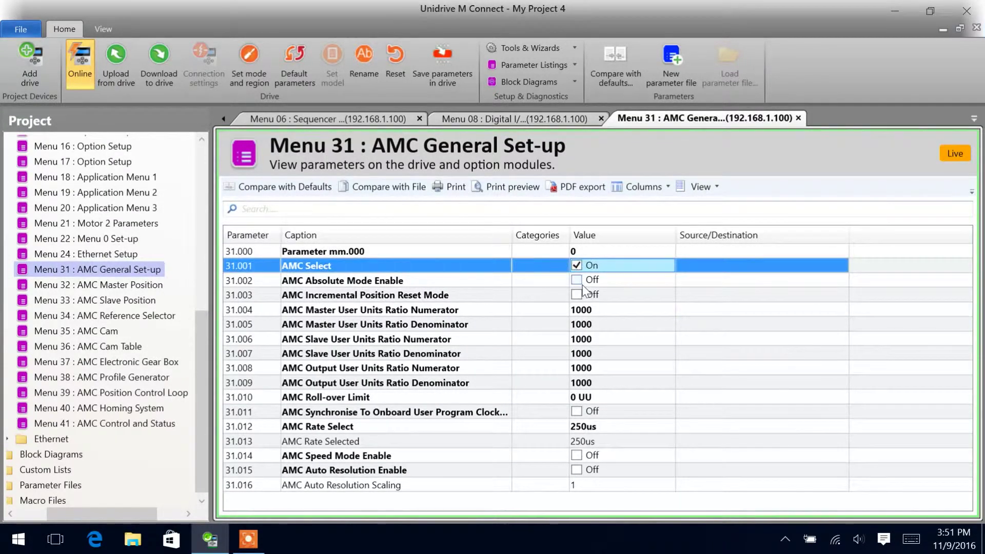
pyautogui.click(582, 357)
pyautogui.write('655')
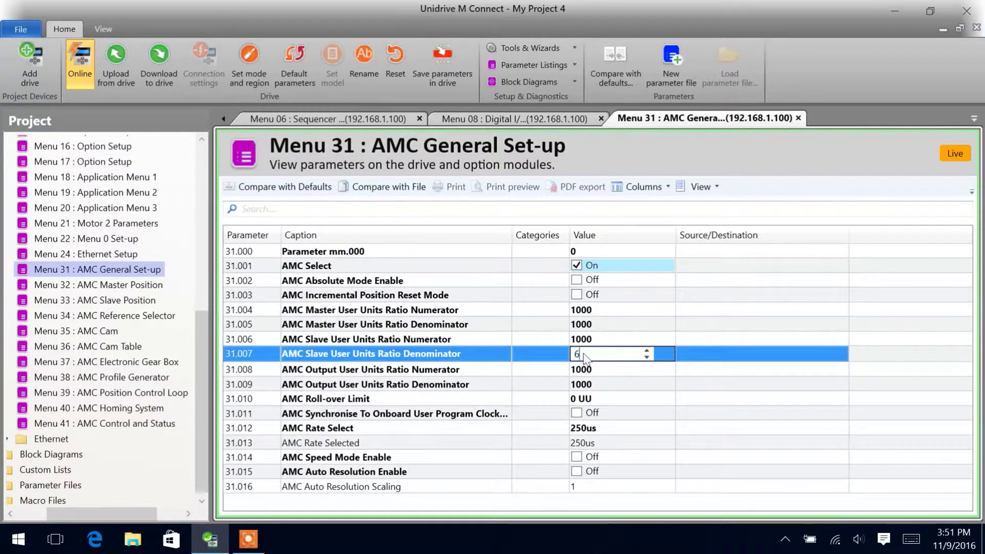
pyautogui.write('36')
pyautogui.press('Return')
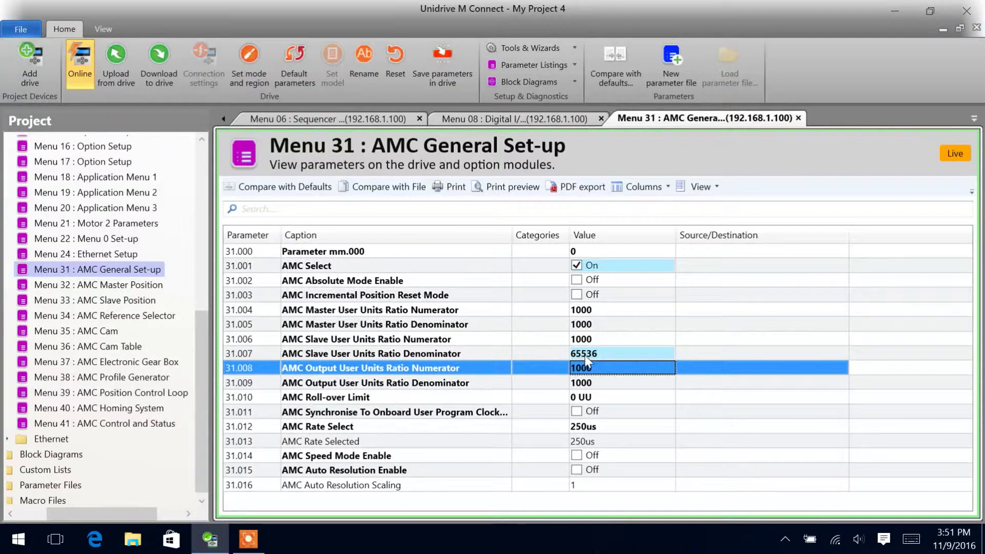
pyautogui.click(590, 368)
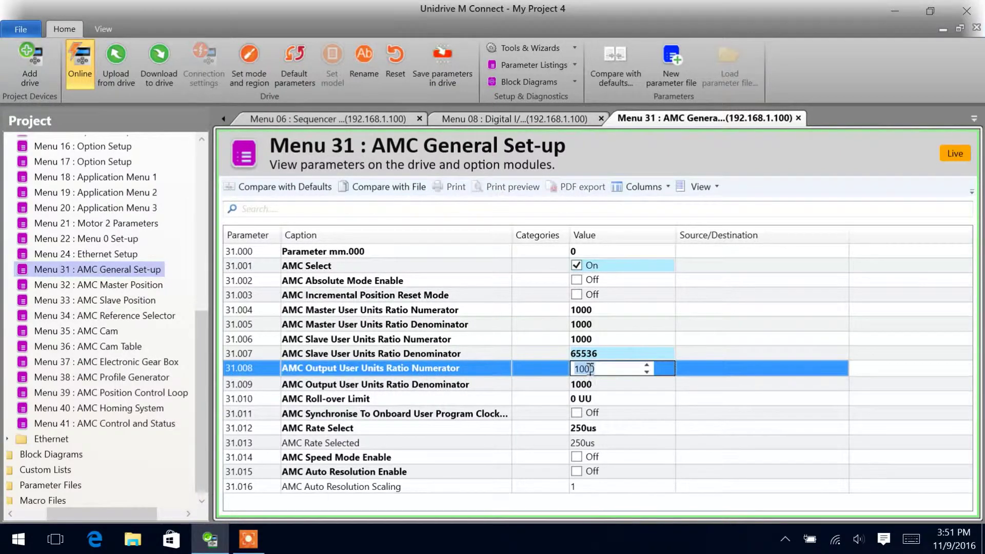
pyautogui.write('65536')
pyautogui.press('Return')
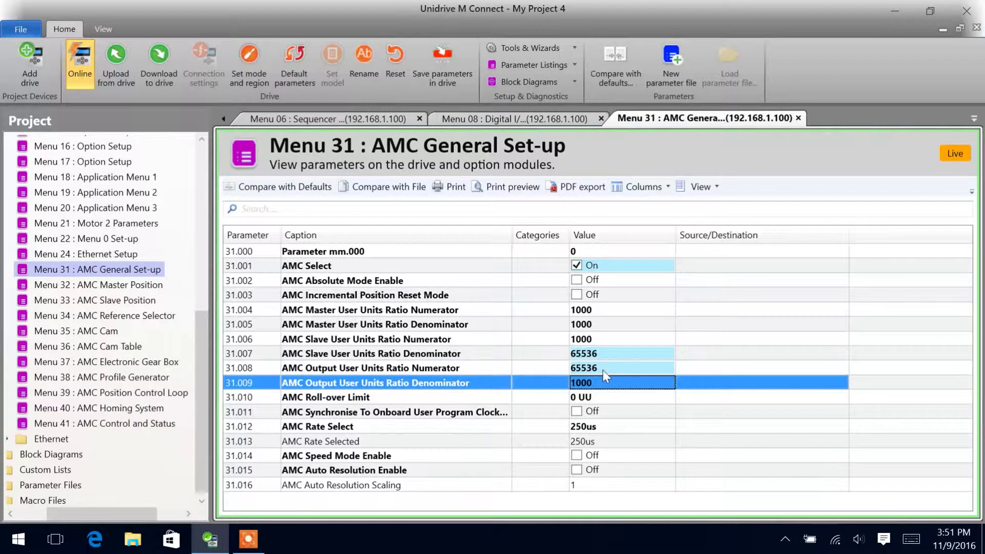
# Review AMC Slave Source Select, then set 34.006 AMC Speed Reference to 2.50 UU/ms.
pyautogui.click(142, 302)
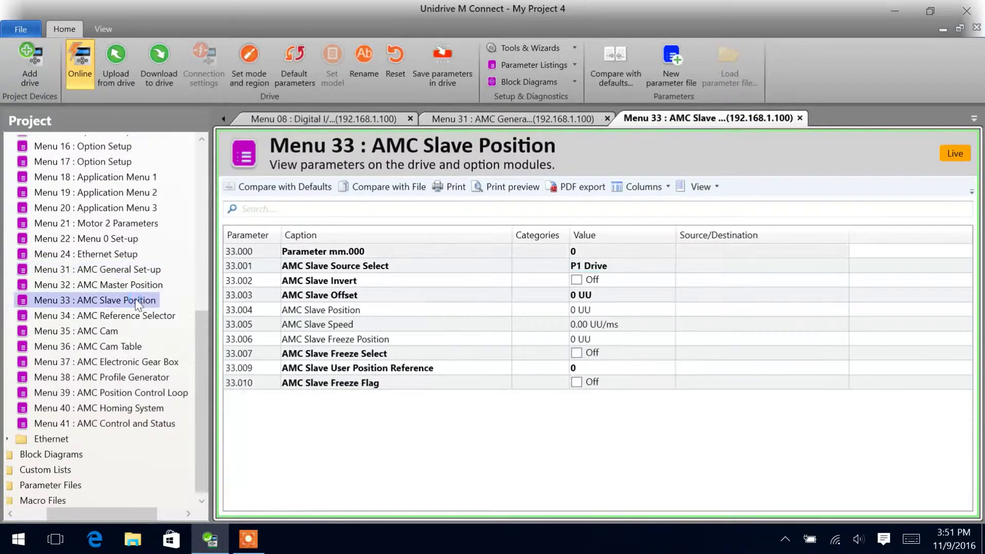
pyautogui.click(529, 266)
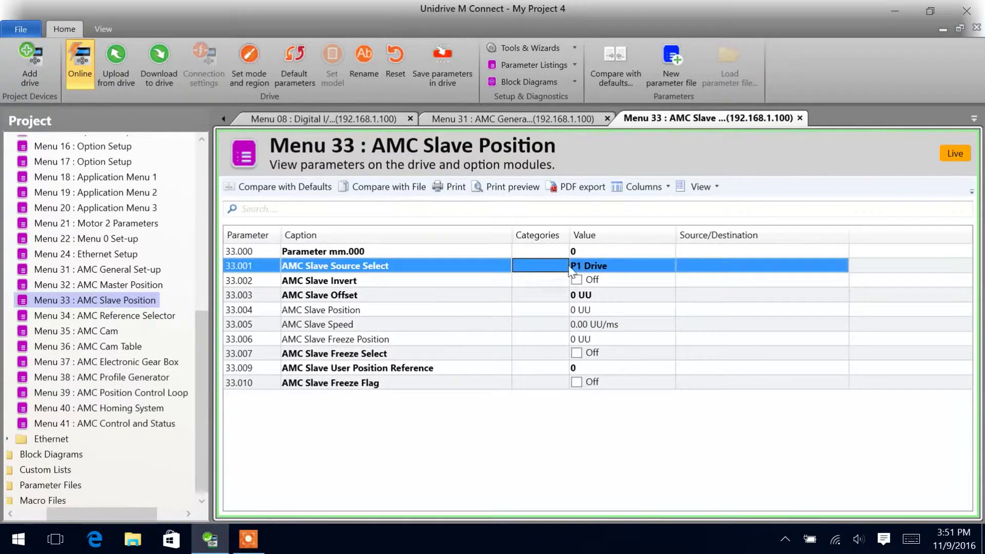
pyautogui.click(106, 316)
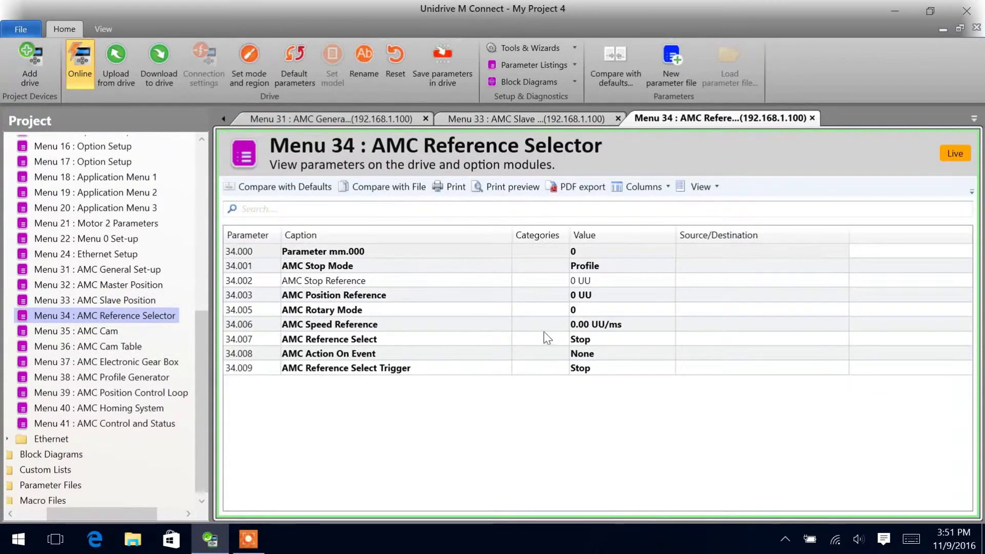
pyautogui.click(583, 327)
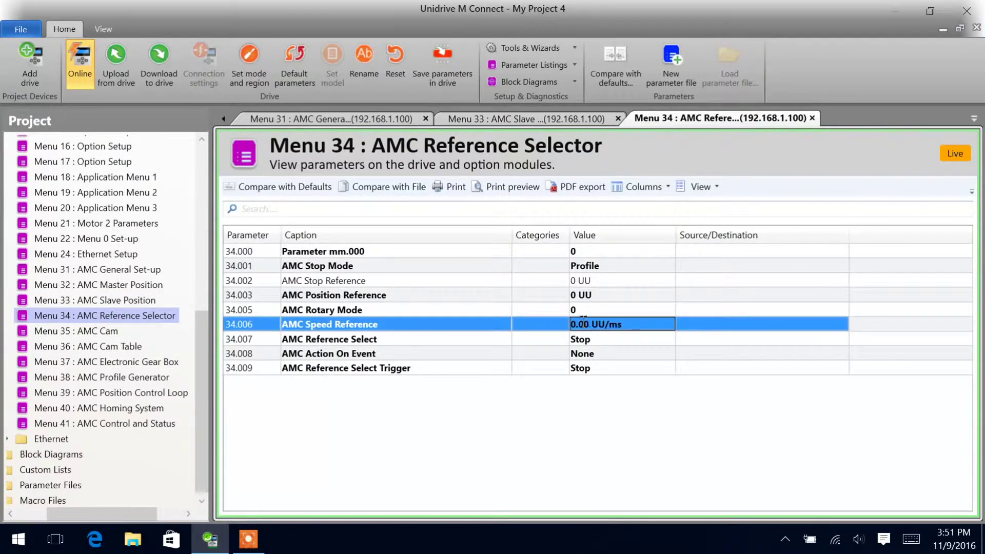
pyautogui.click(583, 323)
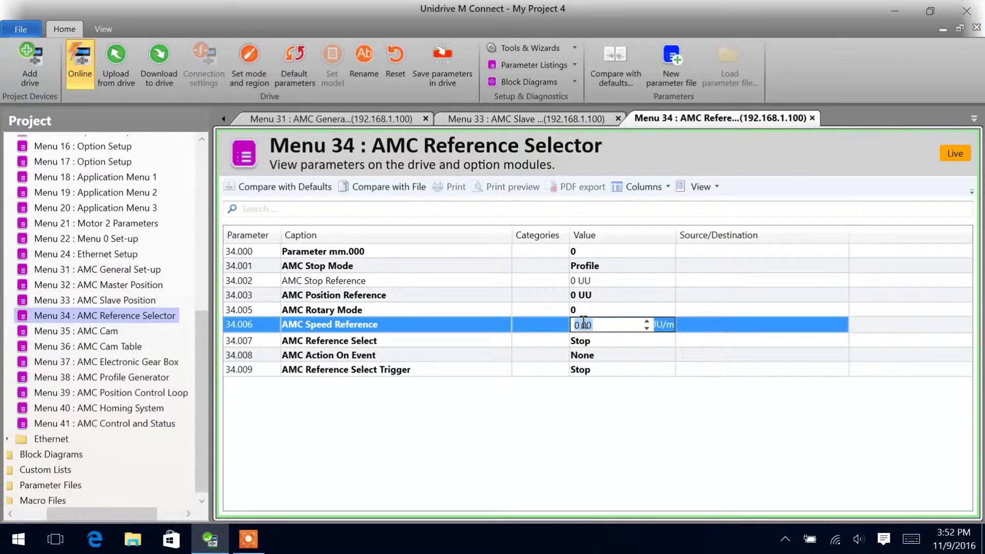
pyautogui.write('2.5')
pyautogui.press('Return')
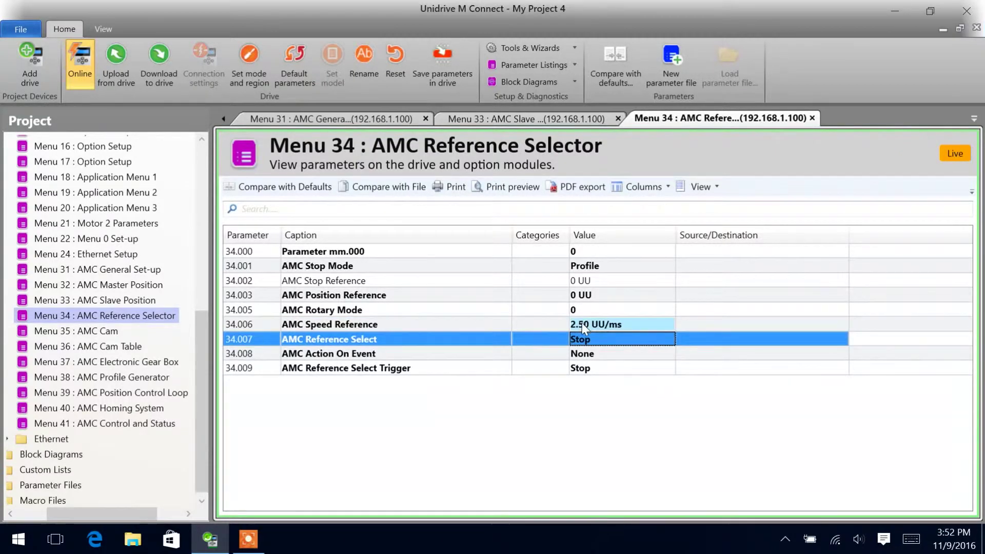
# Check AMC Profile Maximum Speed, then set 39.011 AMC Output Speed Clamp to 3000.0 rpm.
pyautogui.click(128, 378)
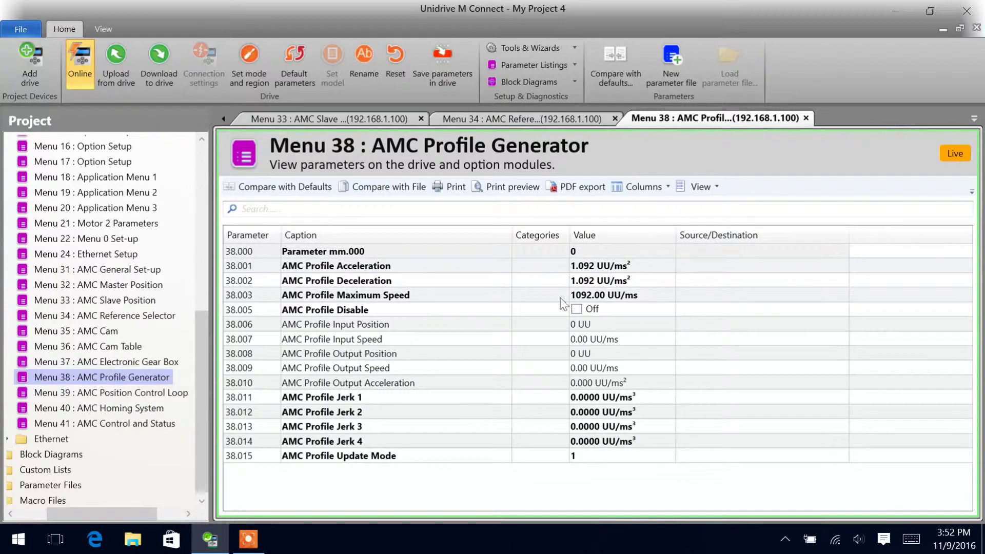
pyautogui.click(476, 296)
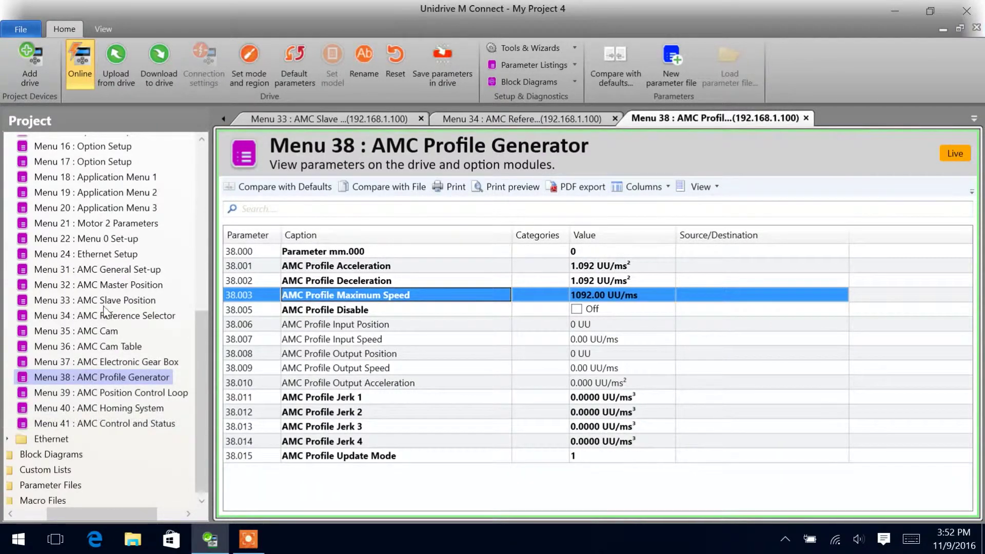
pyautogui.click(102, 395)
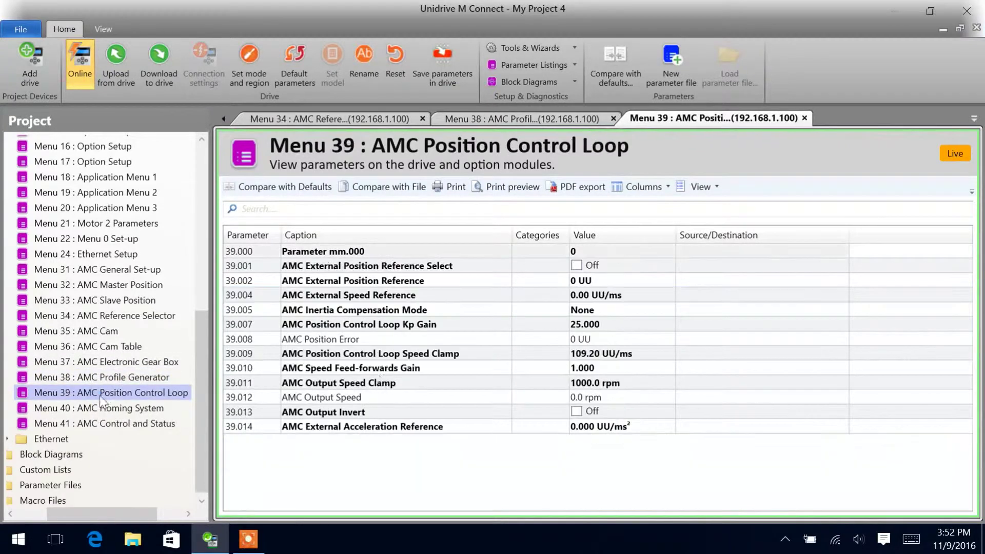
pyautogui.click(586, 382)
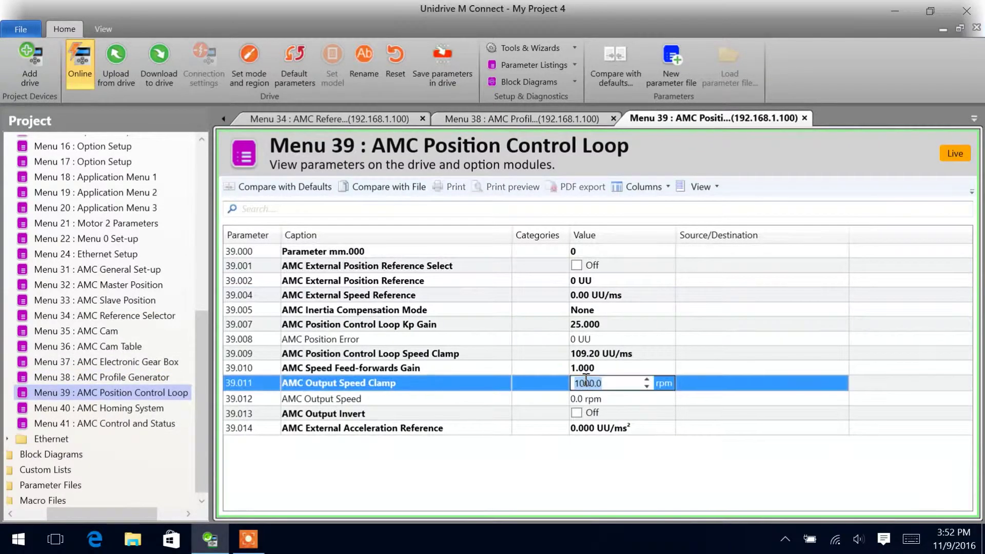
pyautogui.write('3000')
pyautogui.press('Return')
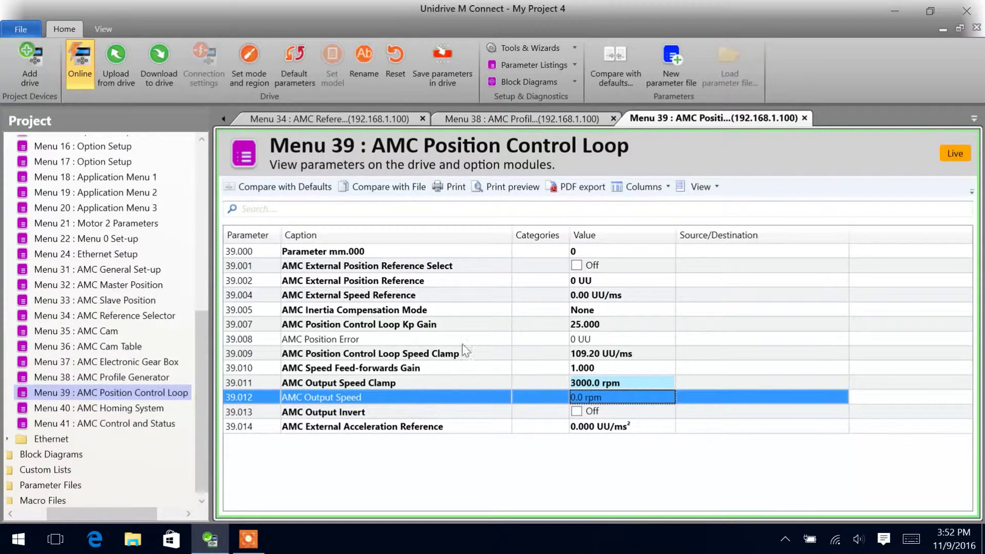
pyautogui.click(488, 357)
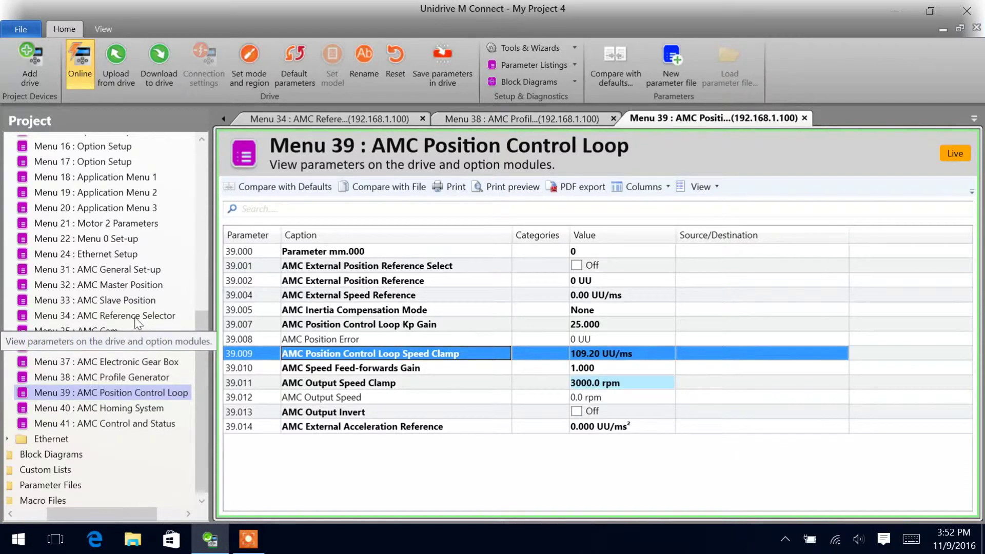
pyautogui.click(115, 424)
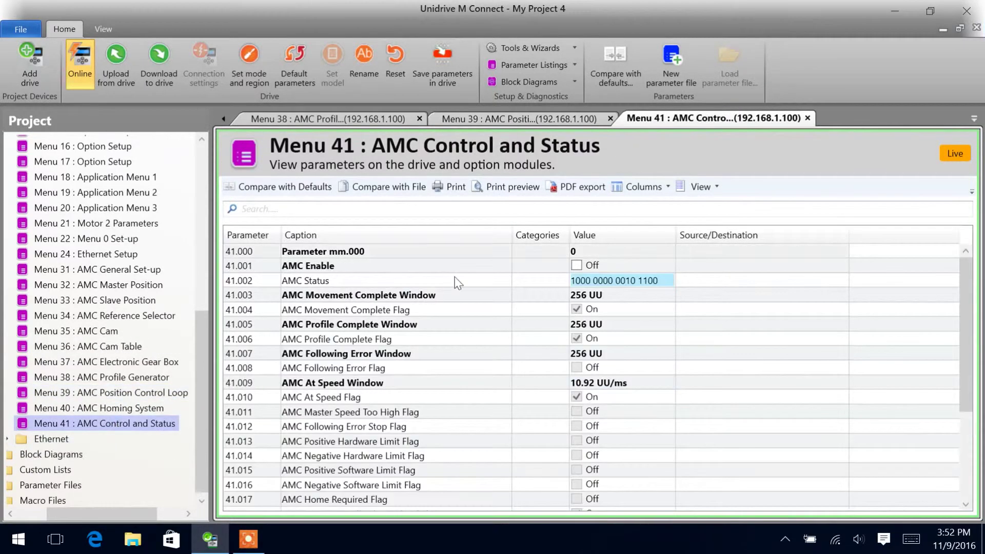
# Turn AMC Enable 41.001 on and go back to Menu 34 AMC Reference Selector.
pyautogui.click(576, 265)
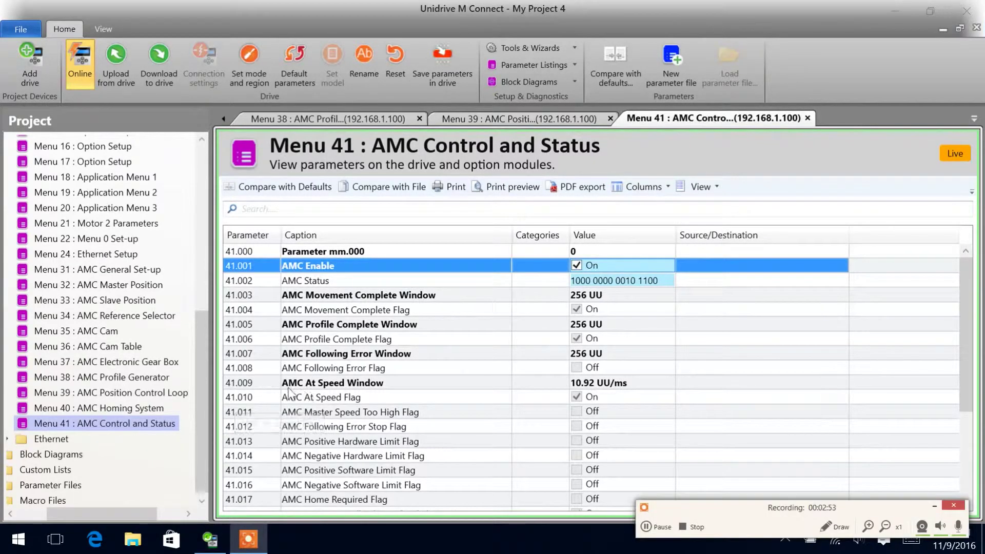
pyautogui.doubleClick(106, 316)
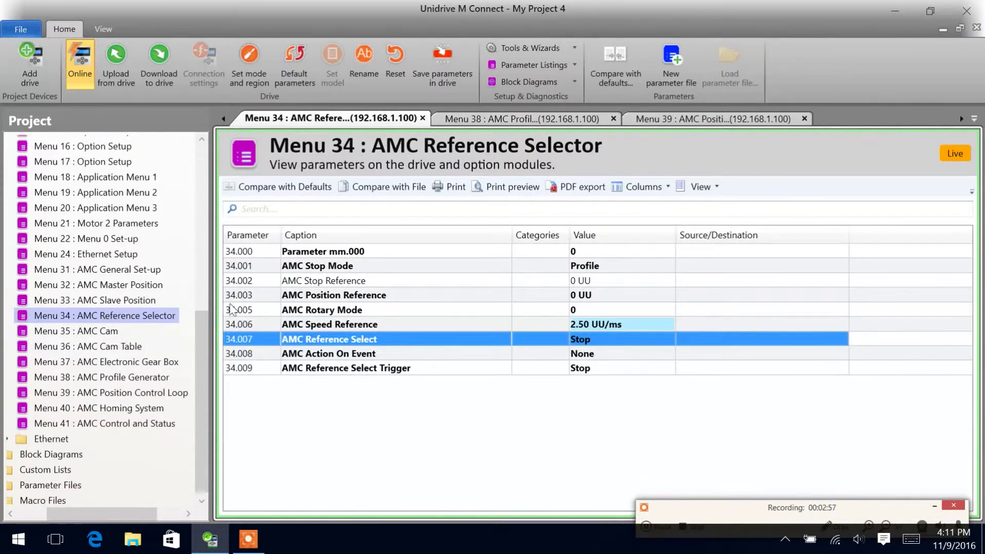
# Set AMC Reference Select 34.007 to Speed to run the axis.
pyautogui.click(627, 339)
pyautogui.click(628, 345)
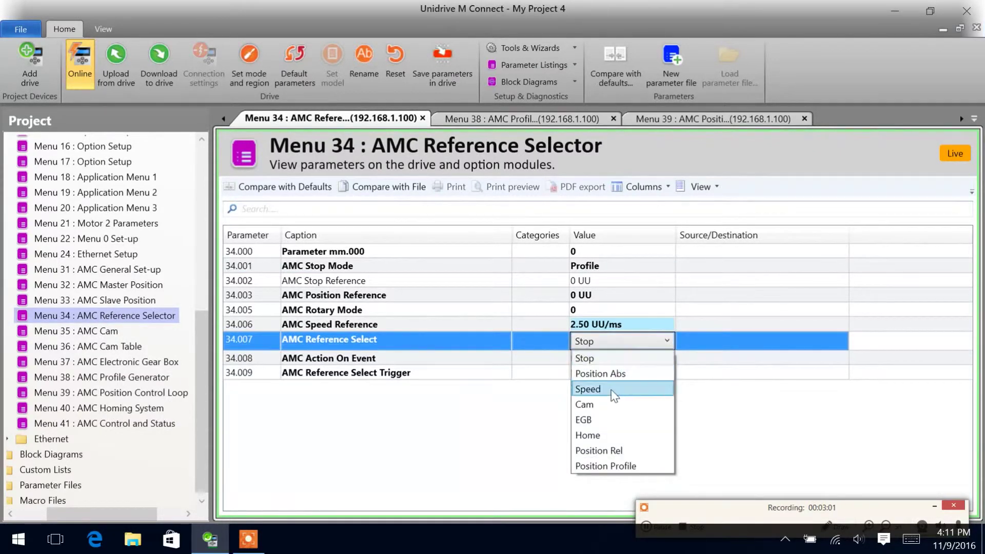
pyautogui.click(613, 390)
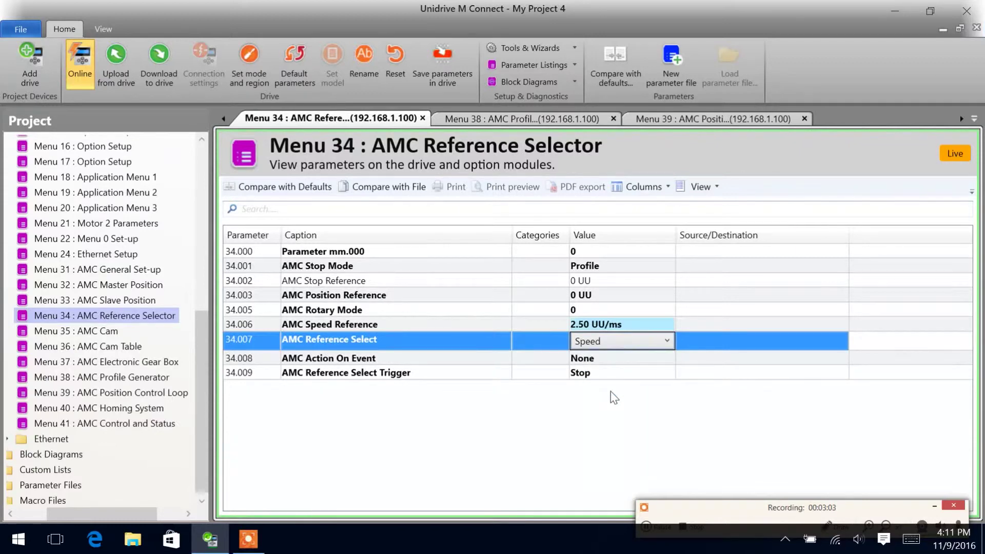
pyautogui.click(548, 358)
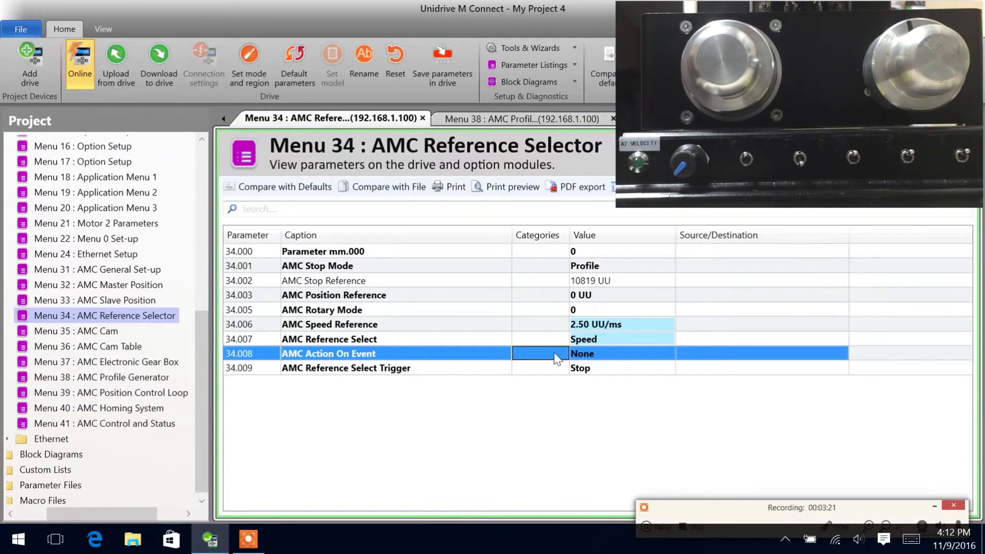
# Reselect Speed on 34.007, then switch AMC Reference Select back to Stop.
pyautogui.click(589, 341)
pyautogui.click(589, 341)
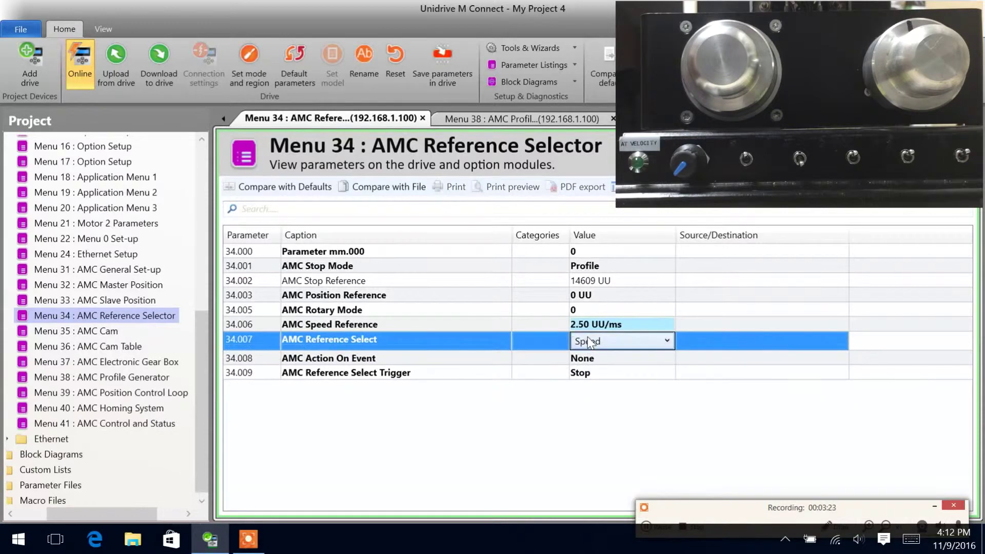
pyautogui.click(589, 341)
pyautogui.click(583, 341)
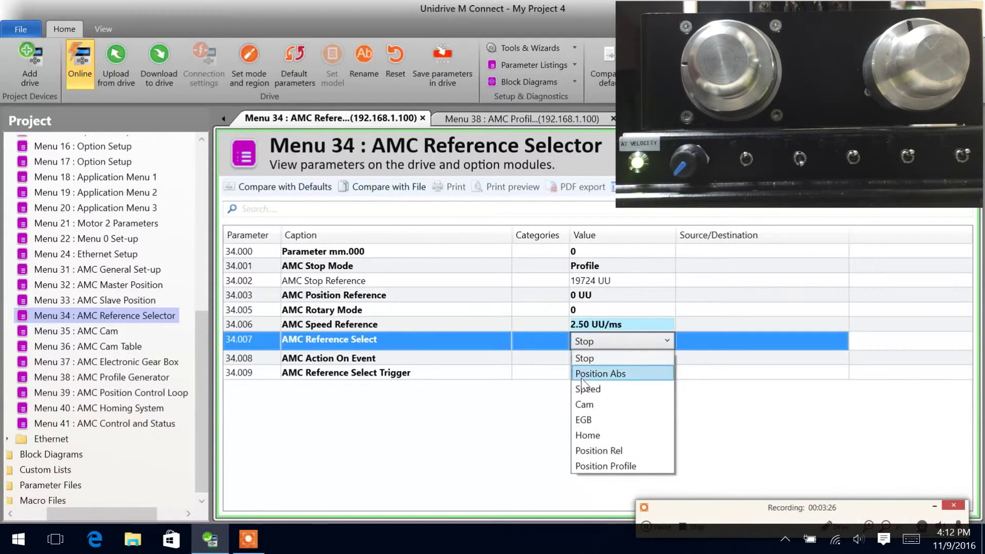
pyautogui.click(586, 386)
pyautogui.click(641, 341)
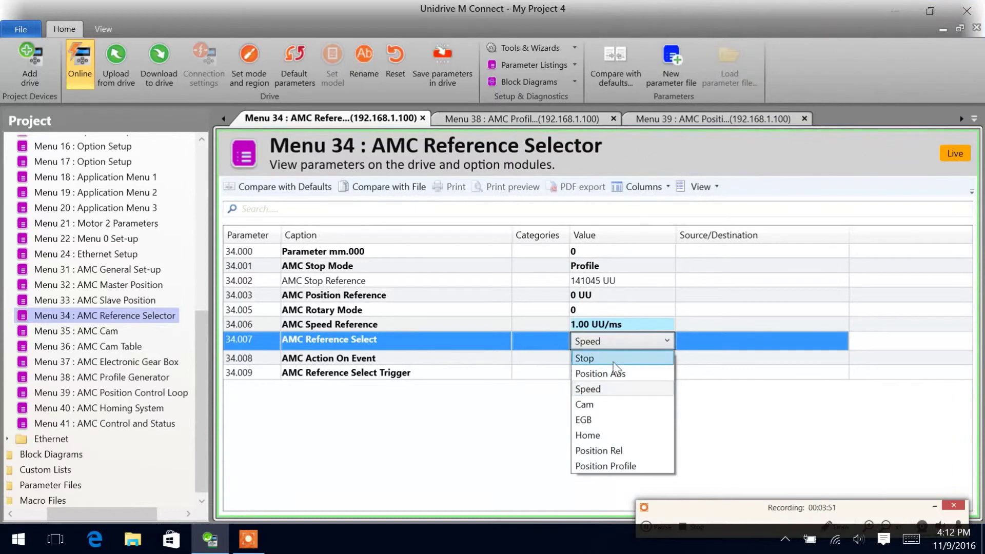
pyautogui.click(616, 359)
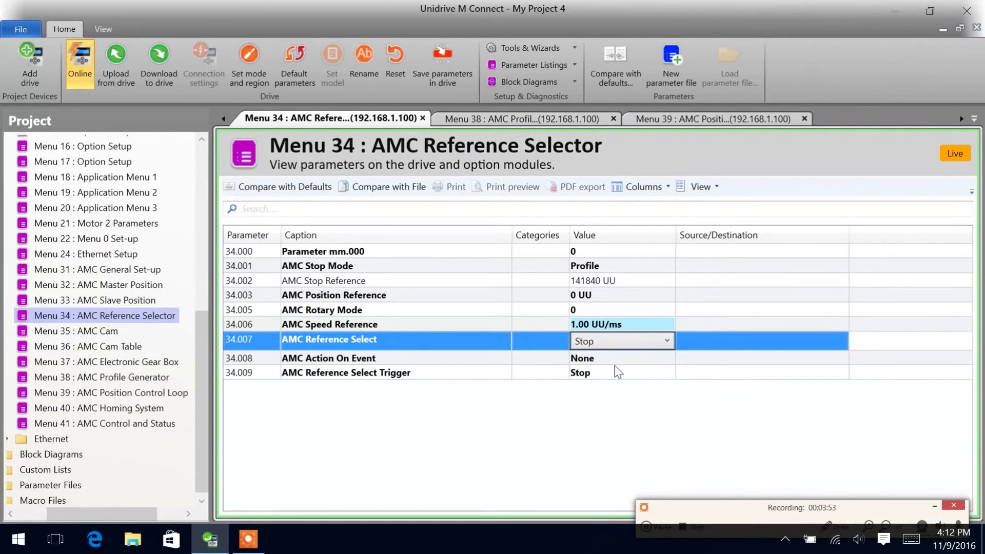